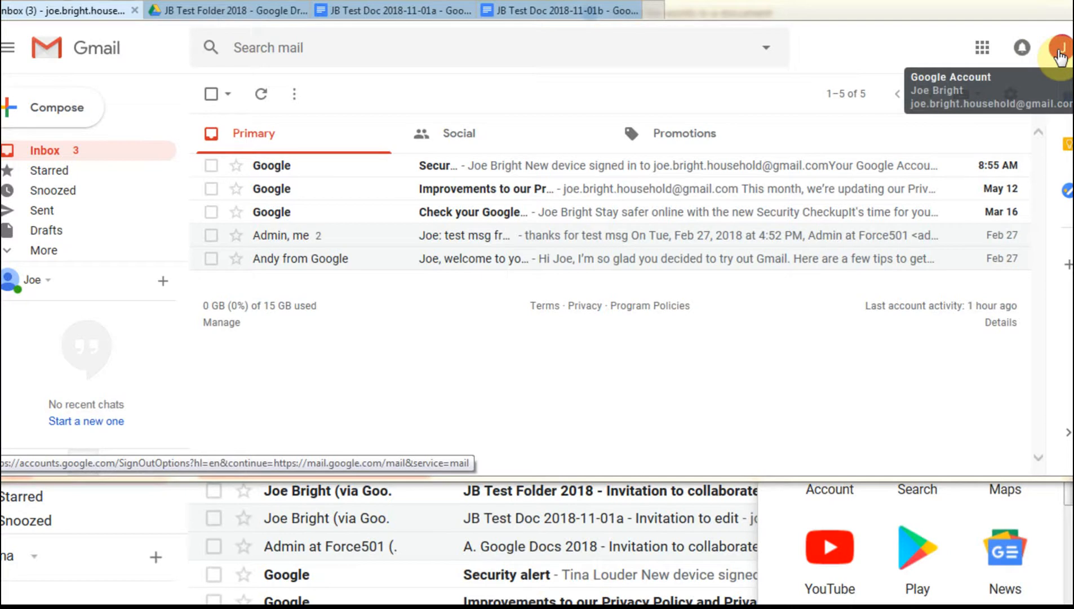
In the JB Test Folder 2018 on Drive, review the advanced sharing settings and collaborator's access options for JB Test Doc 2018-11-01b.
click(983, 50)
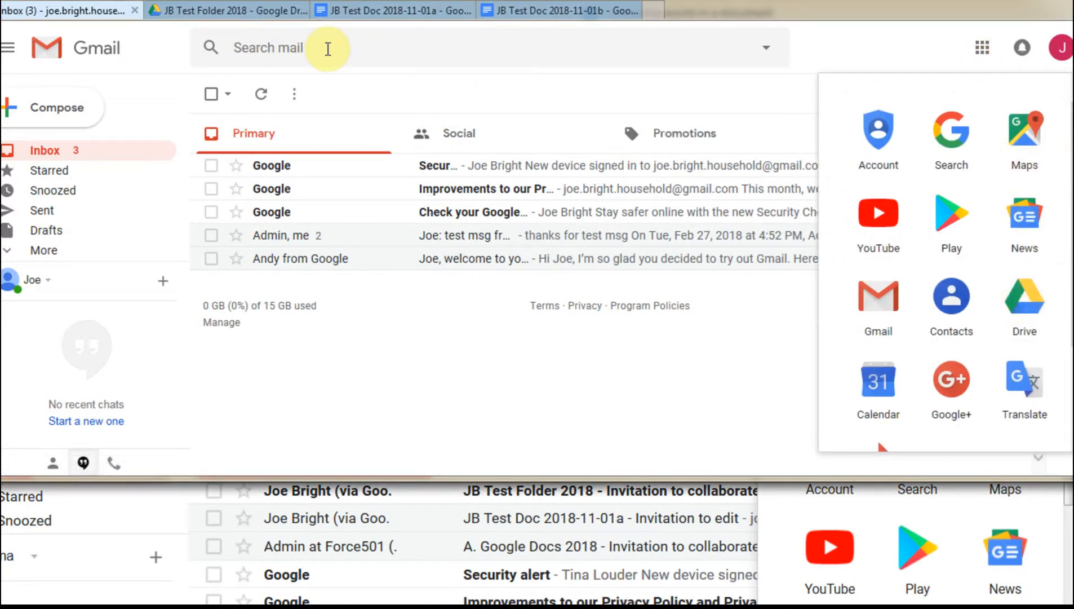
click(214, 11)
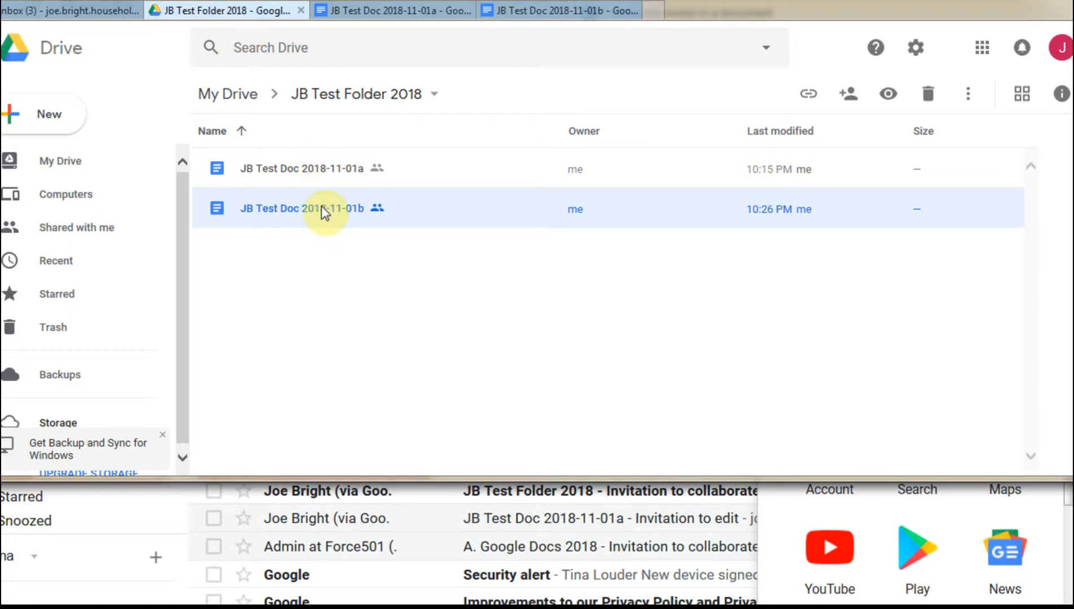
click(852, 99)
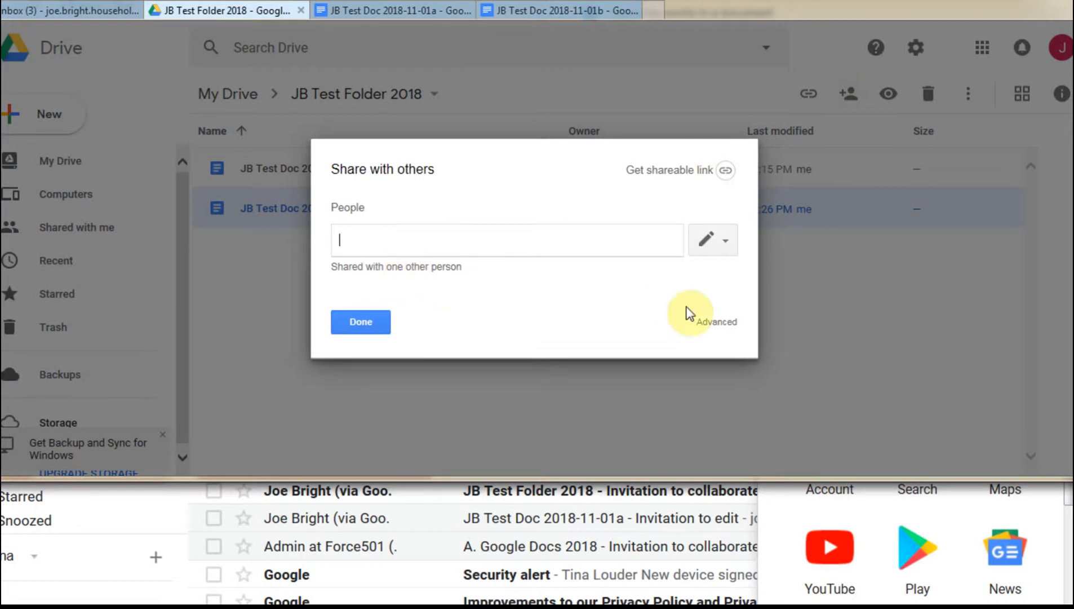
click(717, 329)
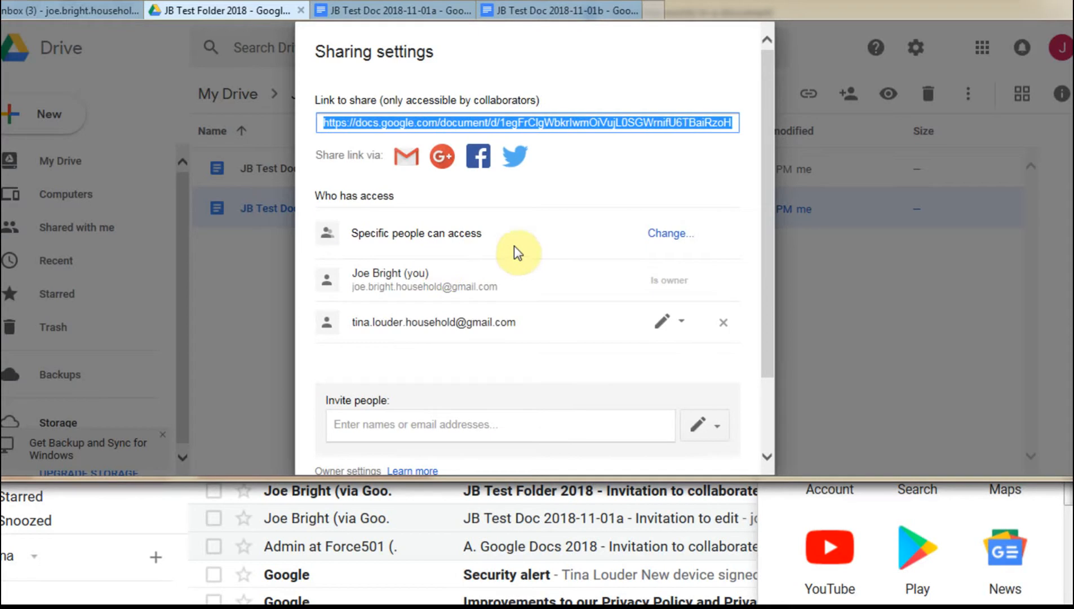
click(770, 189)
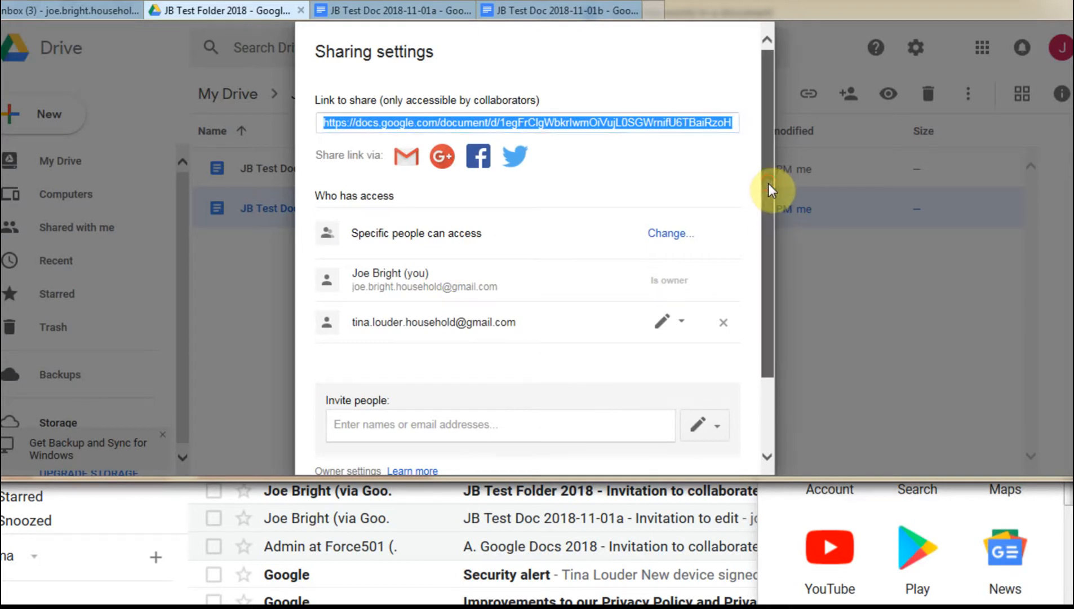
drag(770, 189, 794, 254)
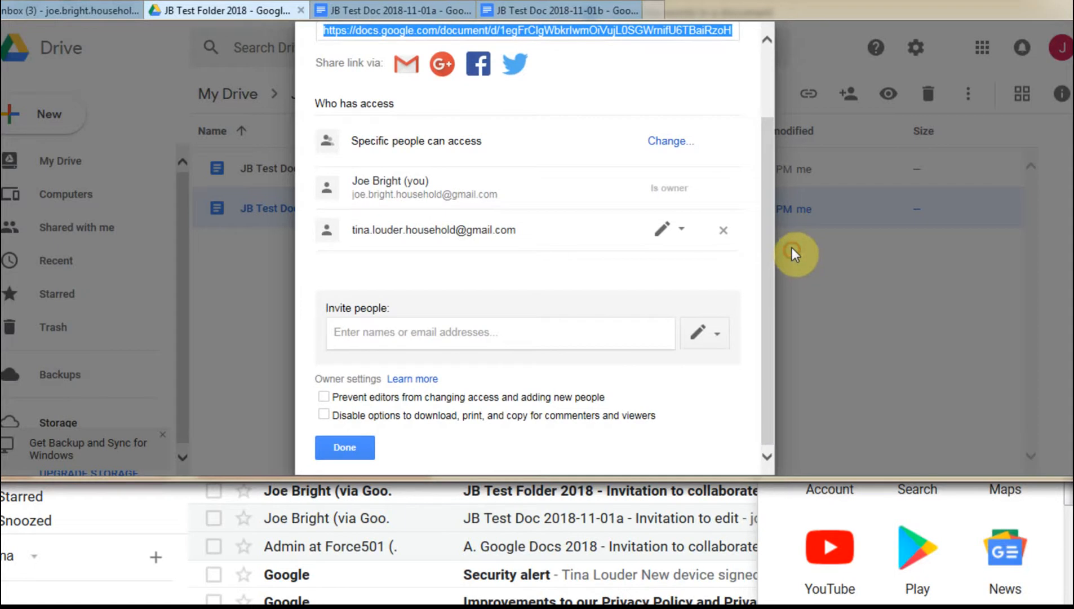
click(675, 232)
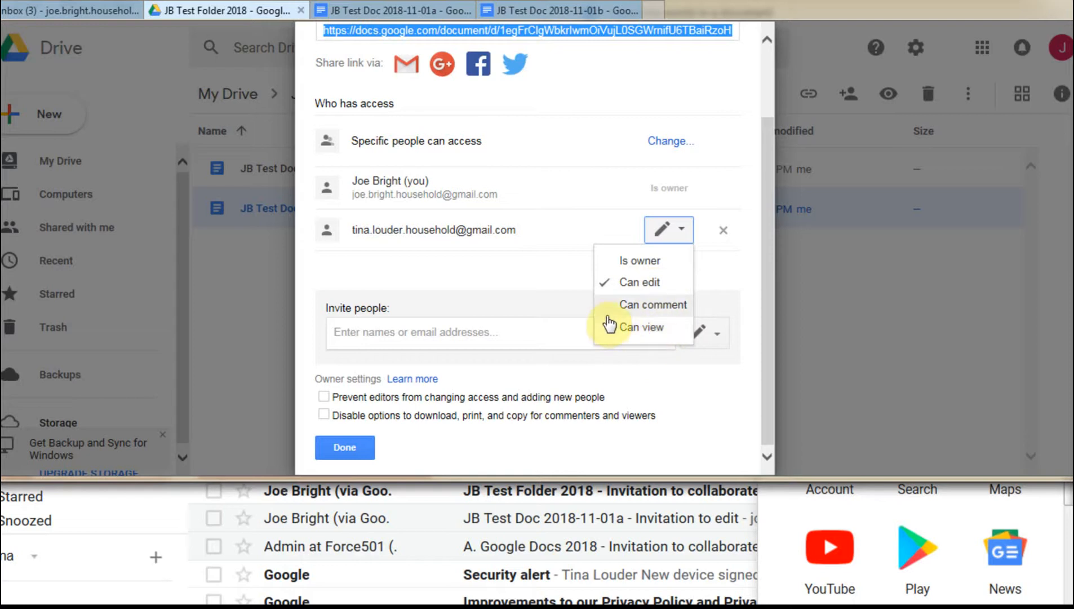
click(568, 269)
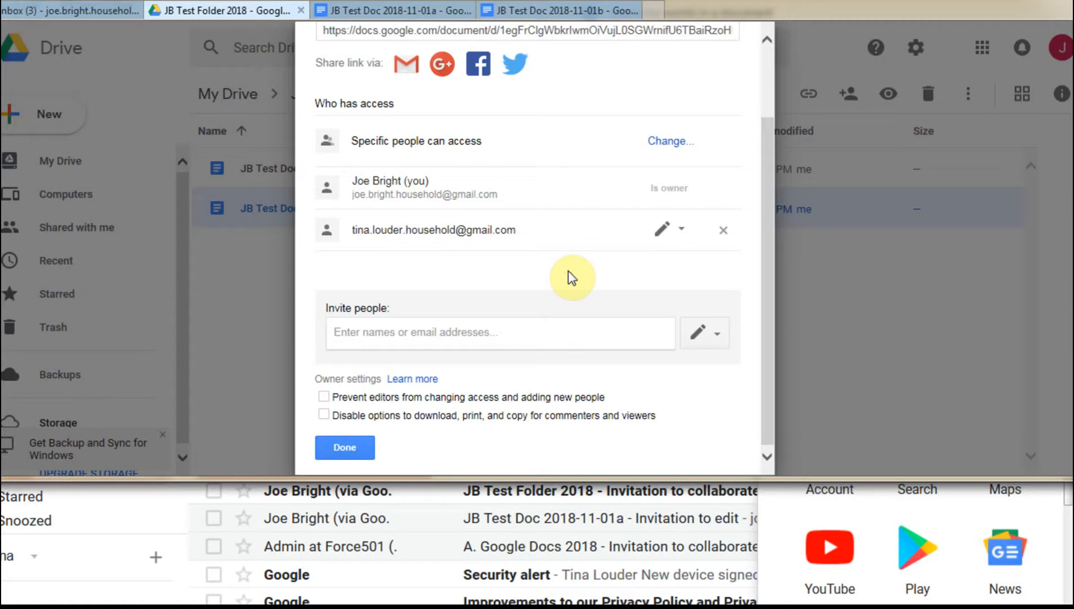
key(Escape)
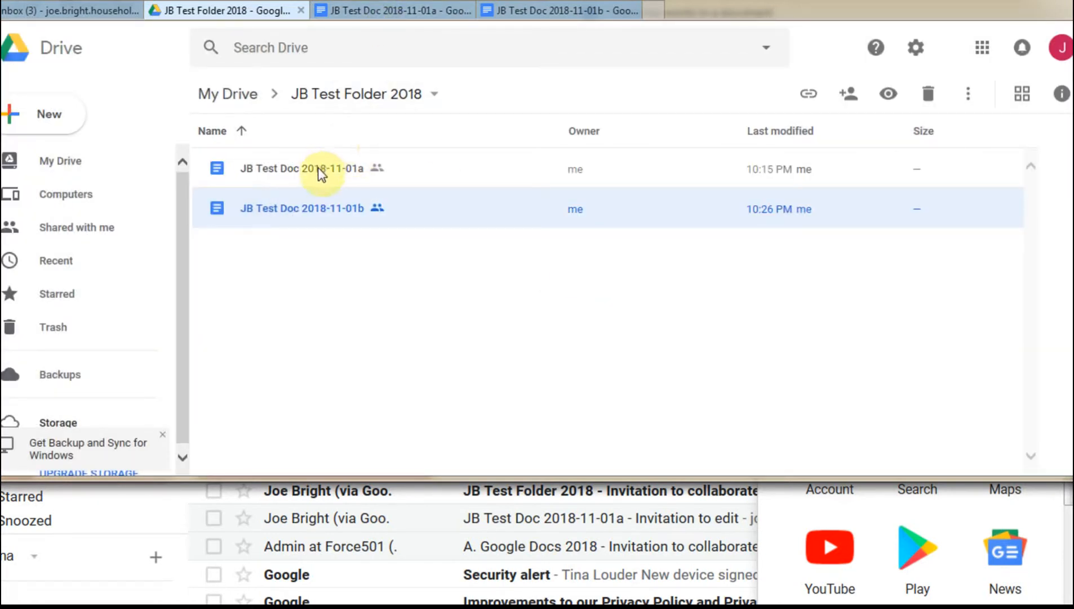
Open JB Test Doc 2018-11-01a in the owner's account and check the collaborator's access options in its advanced sharing settings.
click(357, 18)
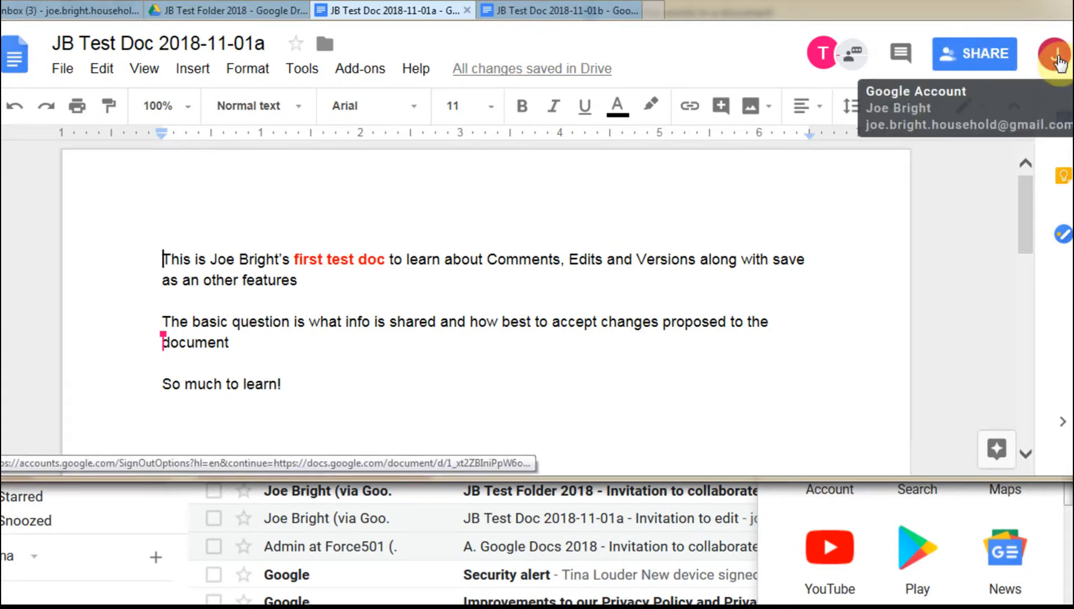
click(957, 53)
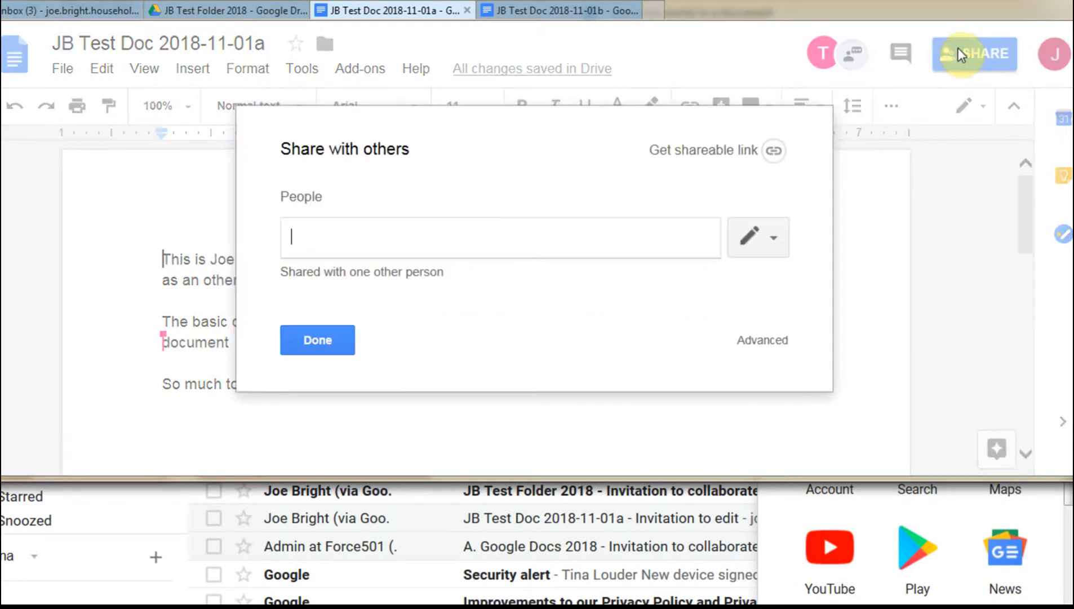
click(392, 275)
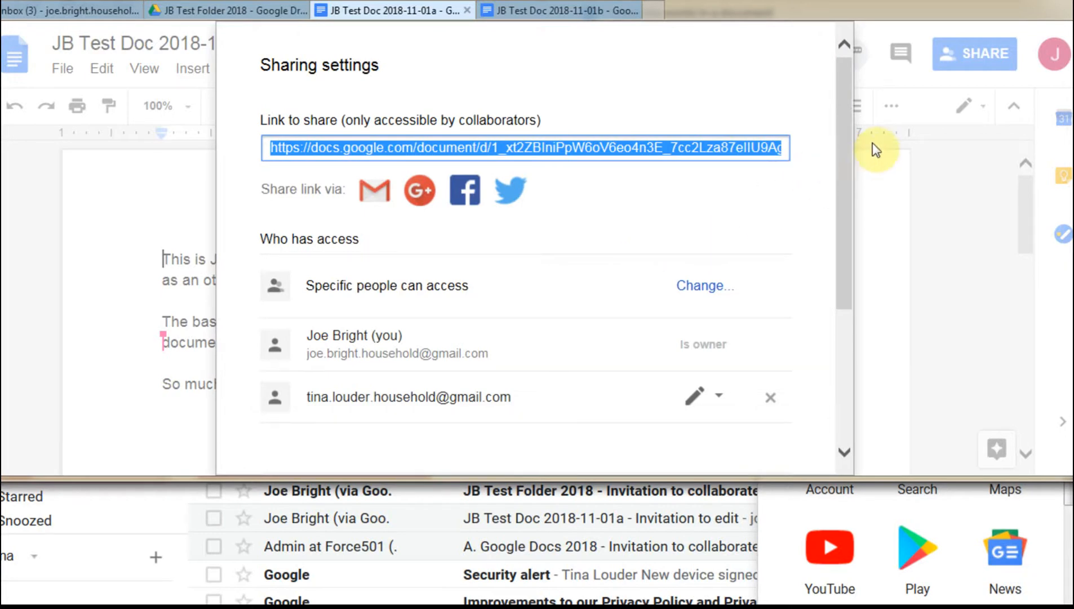
drag(848, 158, 864, 290)
click(718, 165)
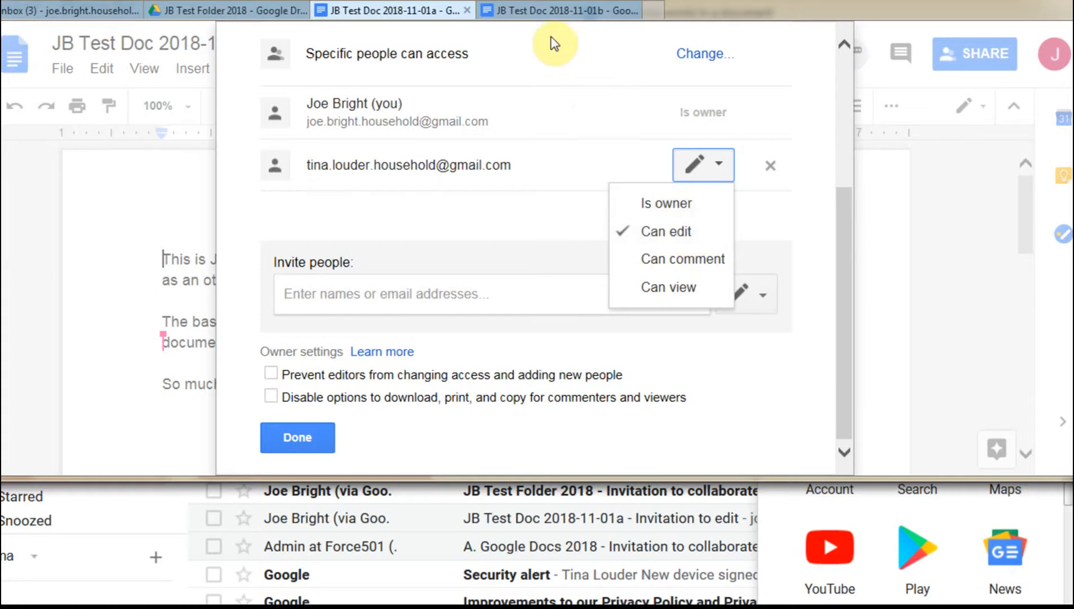
Switch to the owner's JB Test Doc 2018-11-01b and show its advanced sharing settings down to the owner settings.
click(547, 6)
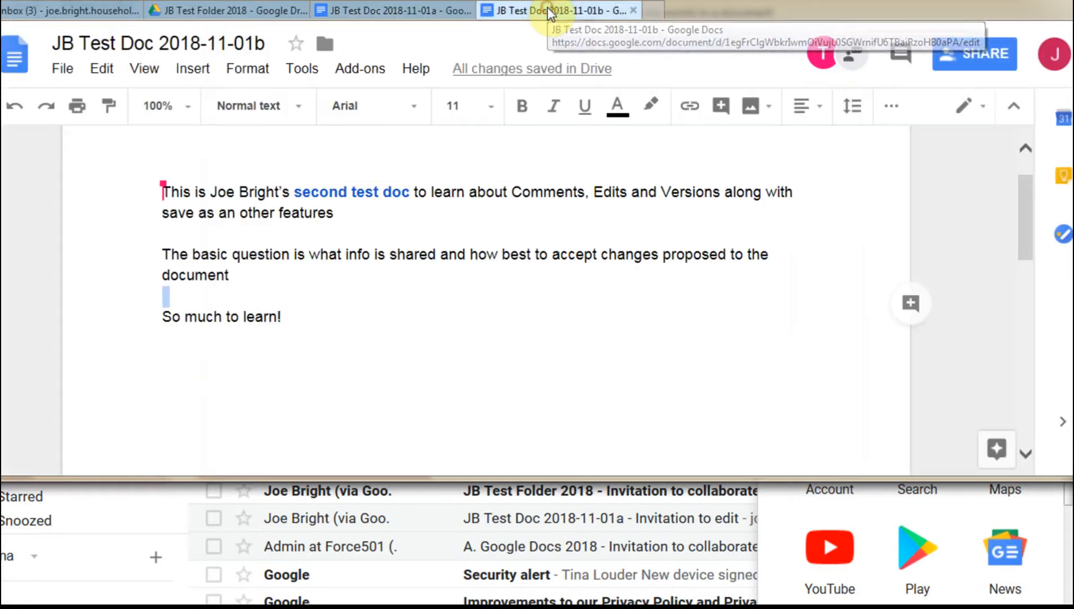
click(960, 49)
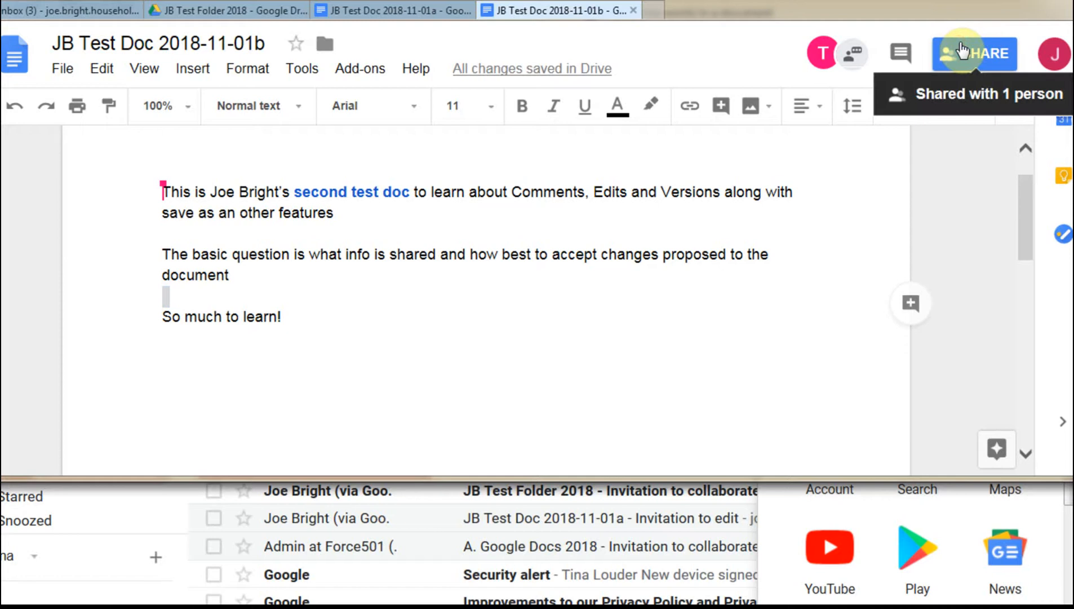
click(754, 341)
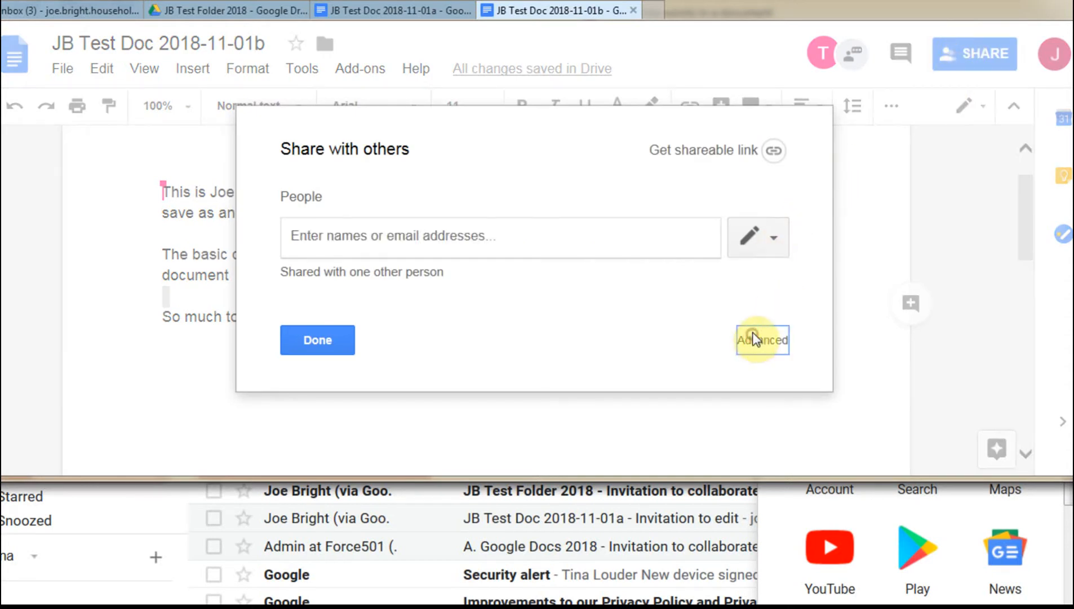
click(840, 192)
drag(842, 198, 845, 290)
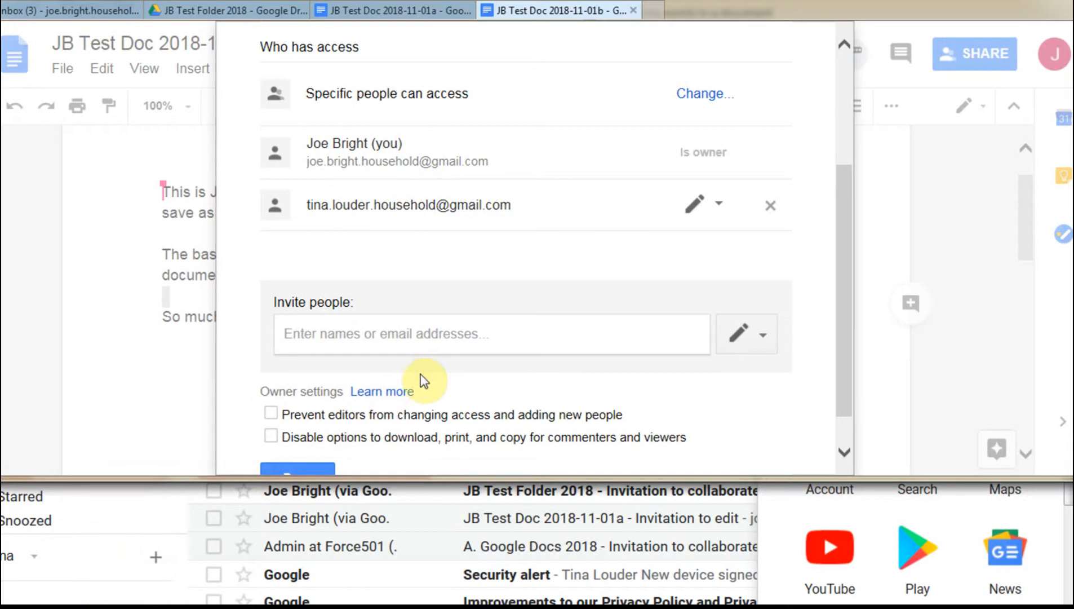
In the collaborator's browser, look over the inbox and Google apps, the shared JB Test Folder 2018 and both test documents.
click(42, 603)
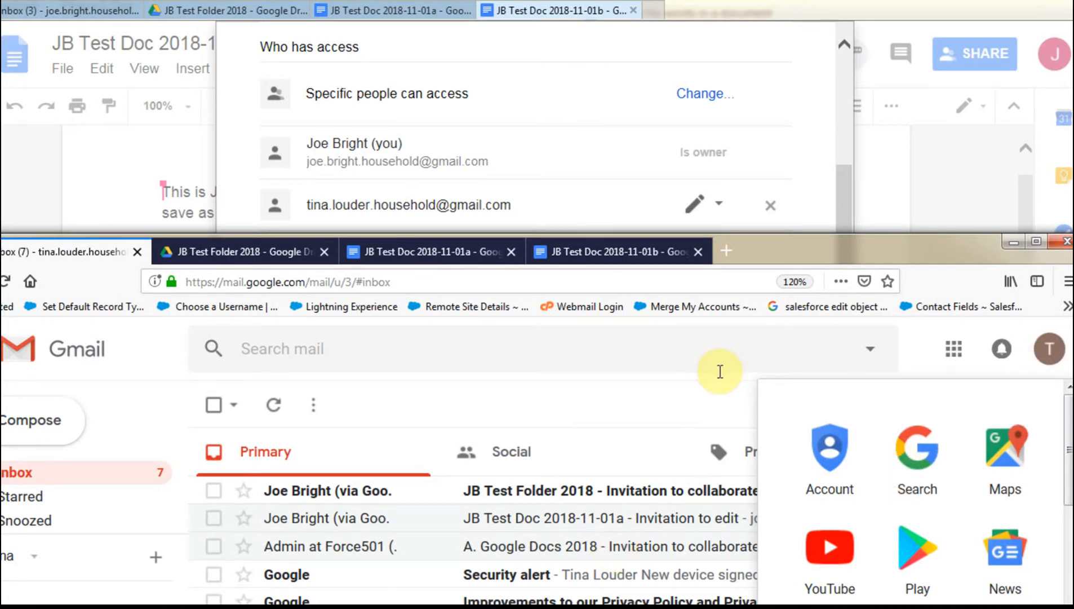
click(711, 391)
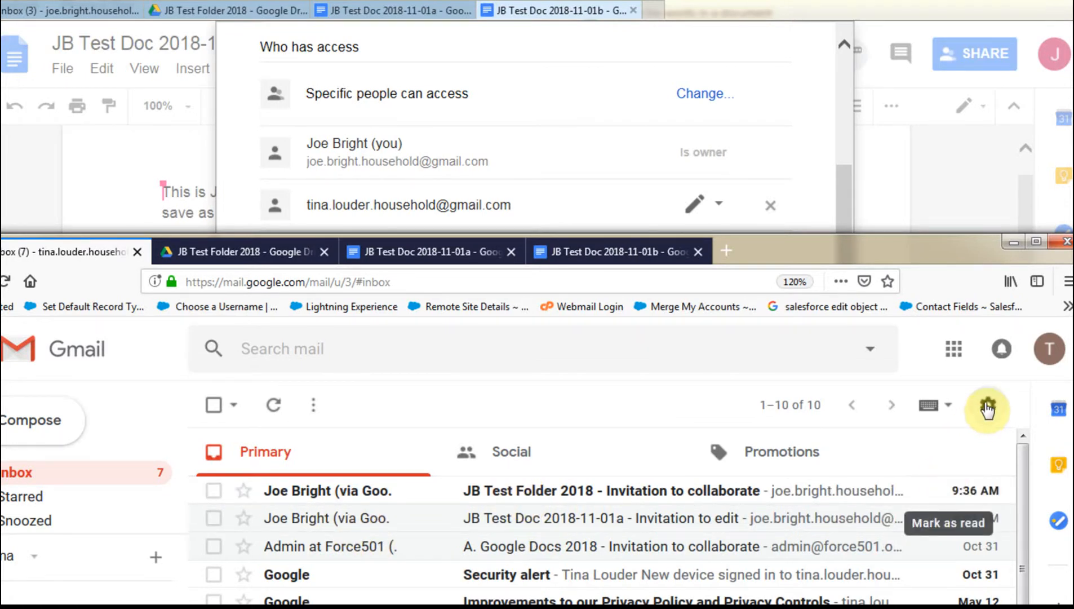
click(954, 350)
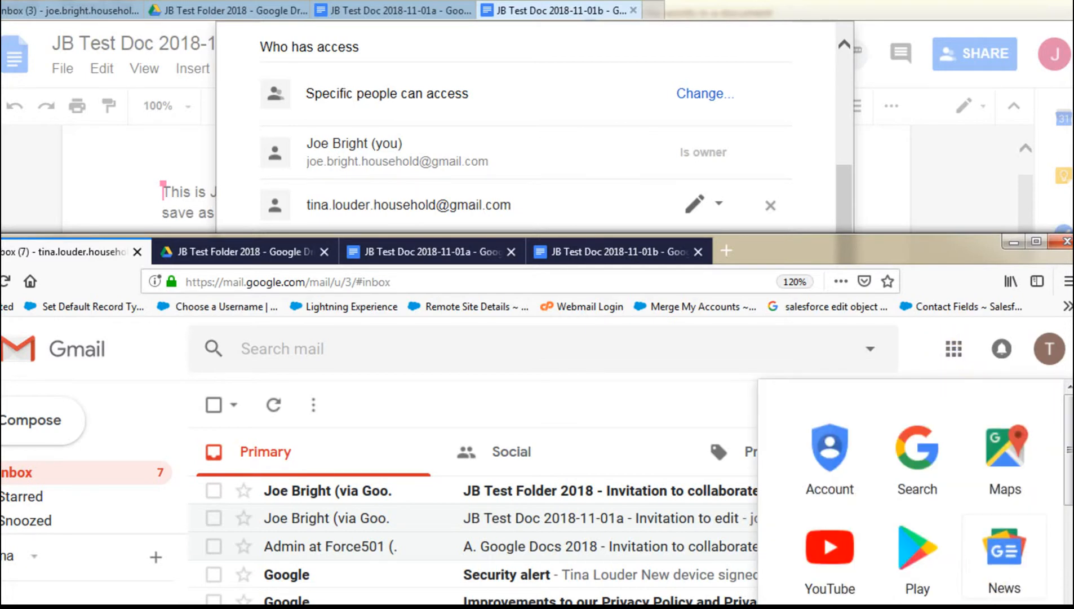
click(204, 248)
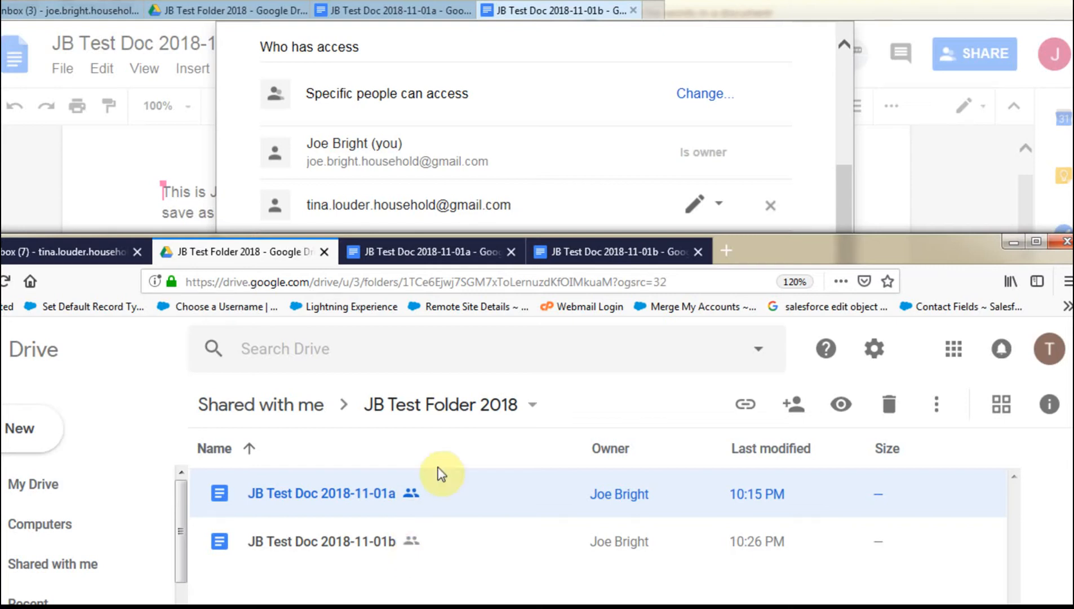
click(439, 254)
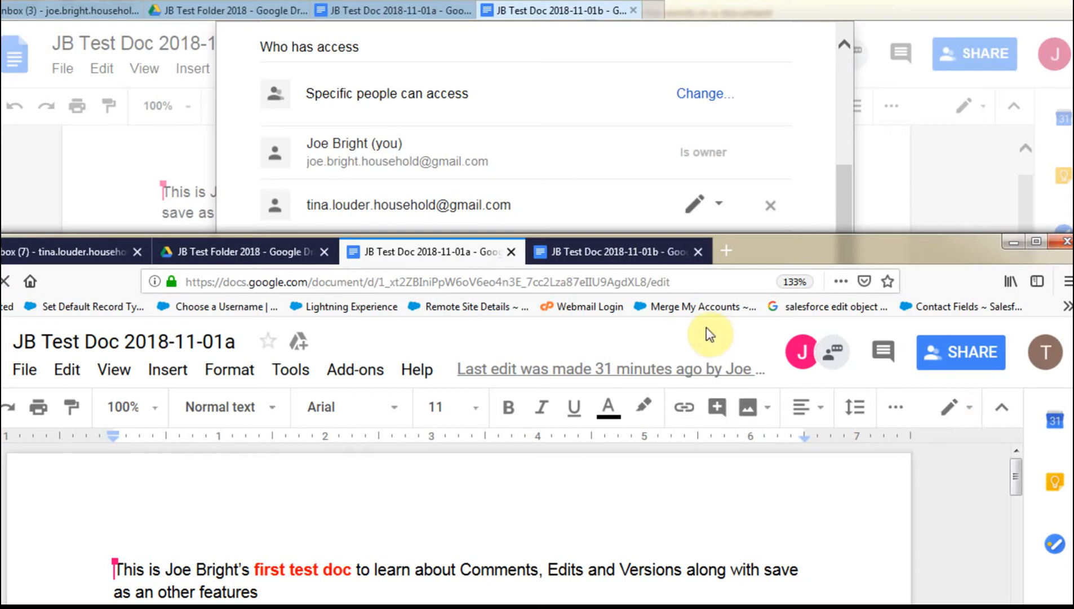
click(617, 252)
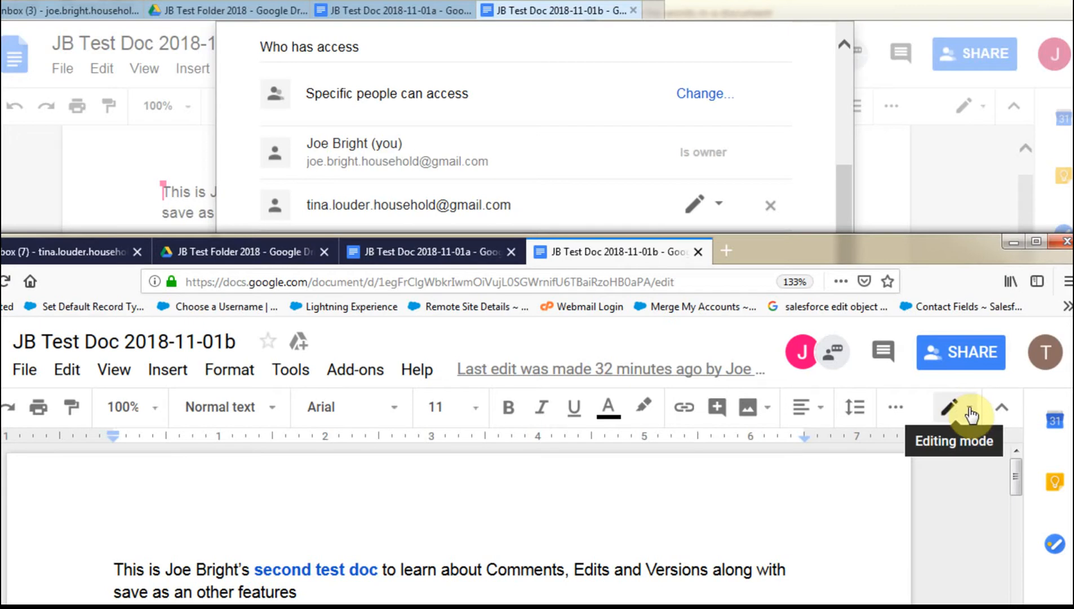
Back in the owner's JB Test Doc 2018-11-01b, set the collaborator's access to Can comment, save the changes and close the sharing settings.
click(102, 150)
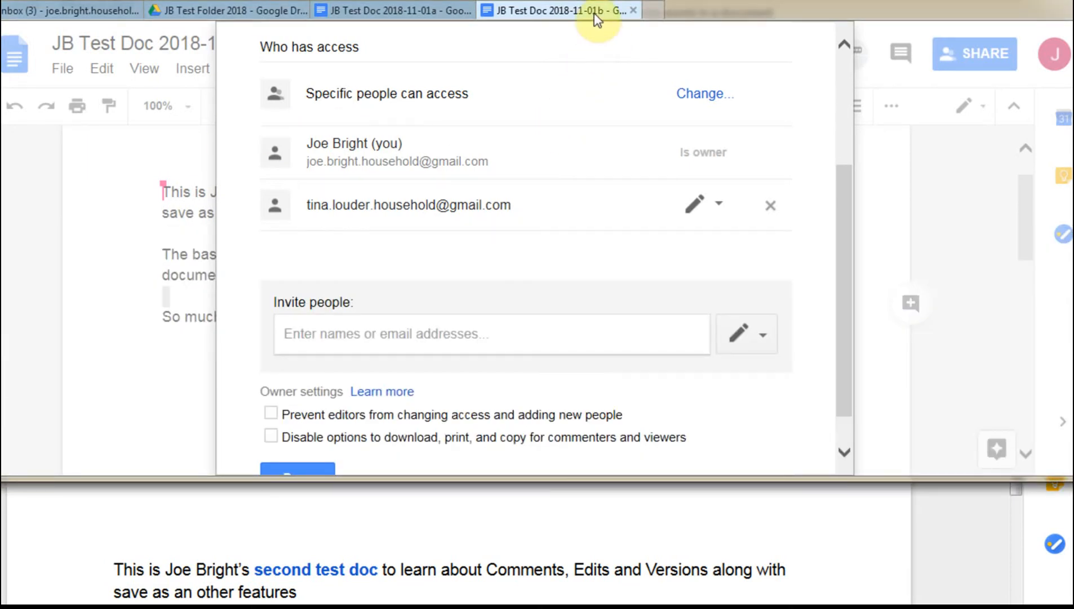
click(717, 202)
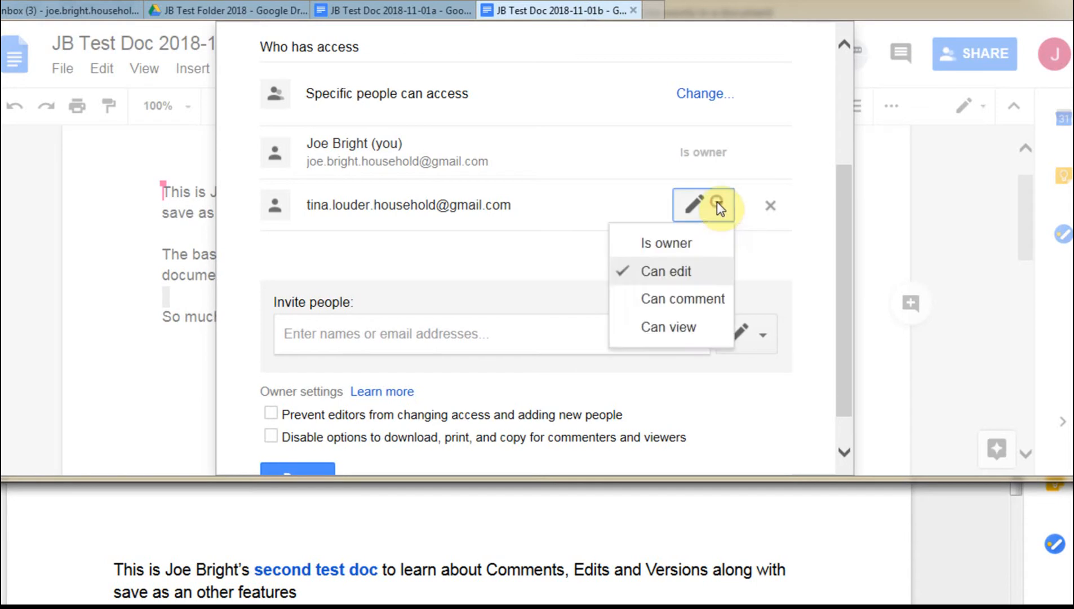
click(682, 299)
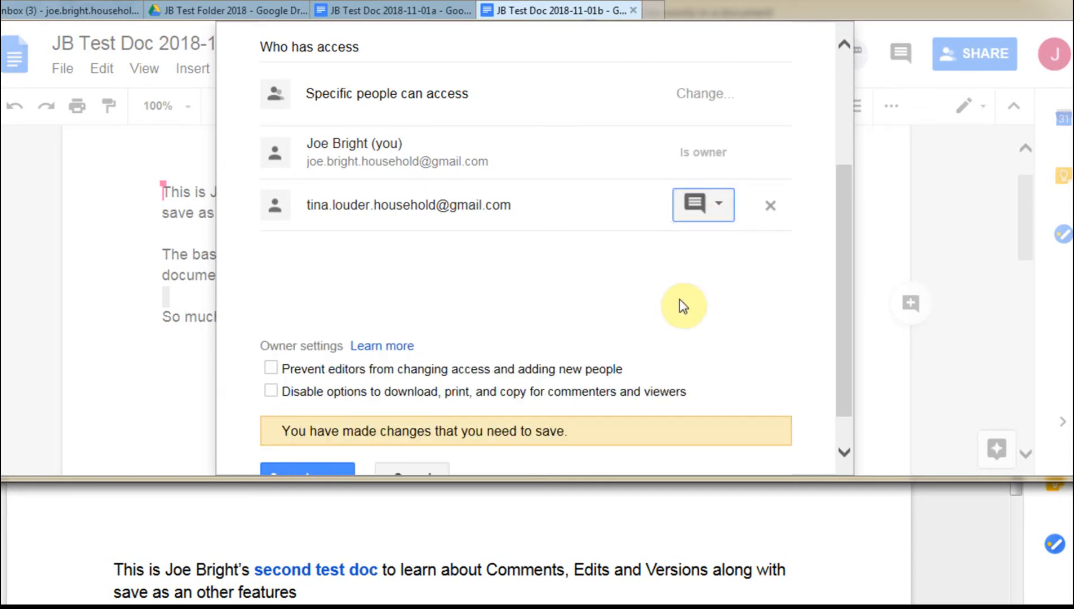
click(302, 467)
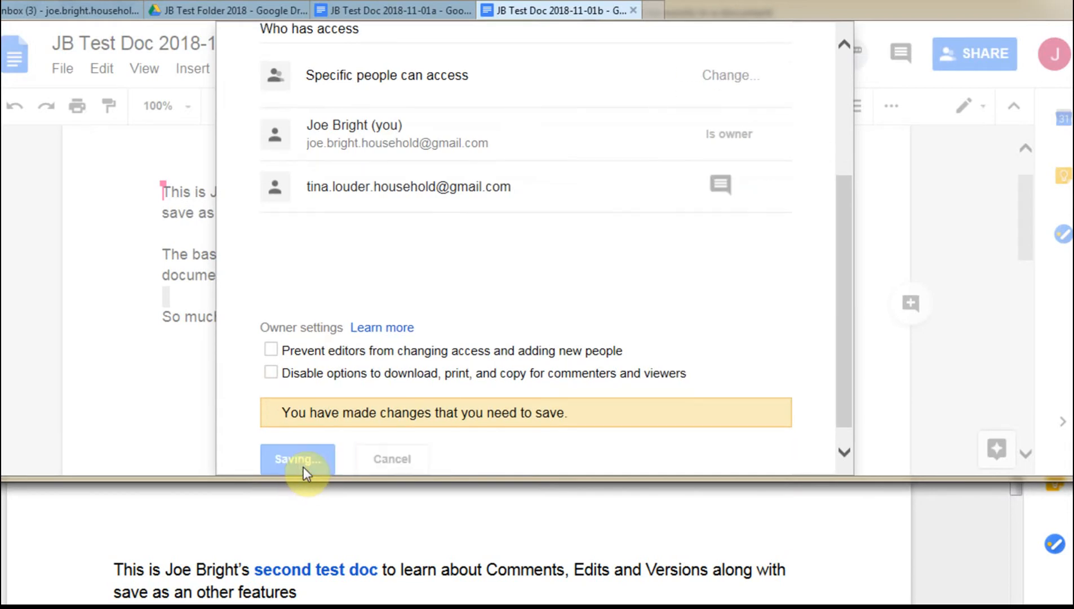
click(306, 457)
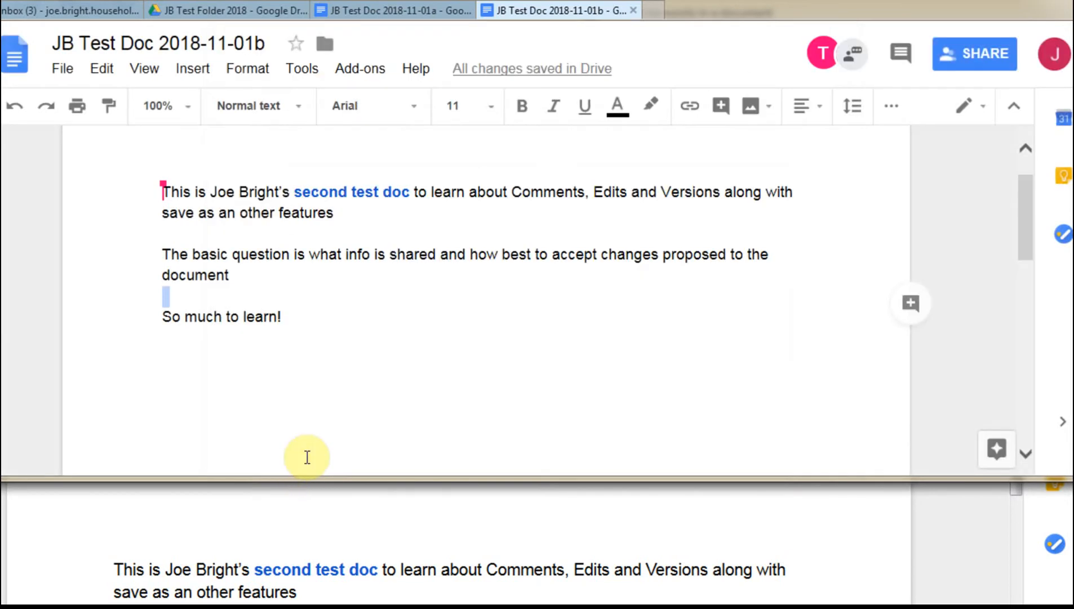
In the collaborator's browser, close JB Test Doc 2018-11-01b and reopen it from the shared JB Test Folder 2018.
click(51, 536)
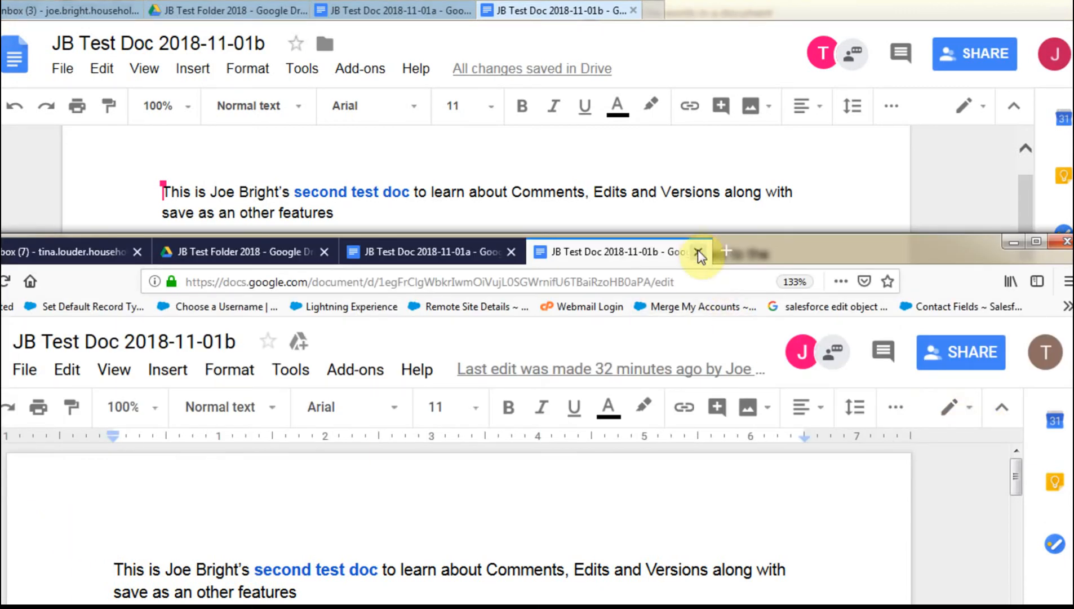
click(698, 251)
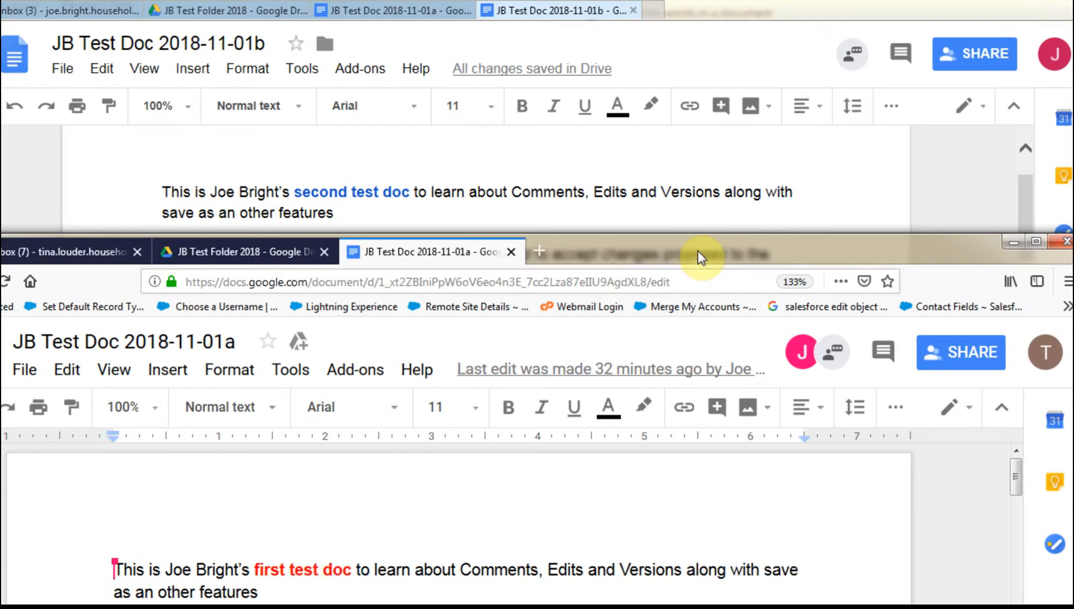
click(224, 246)
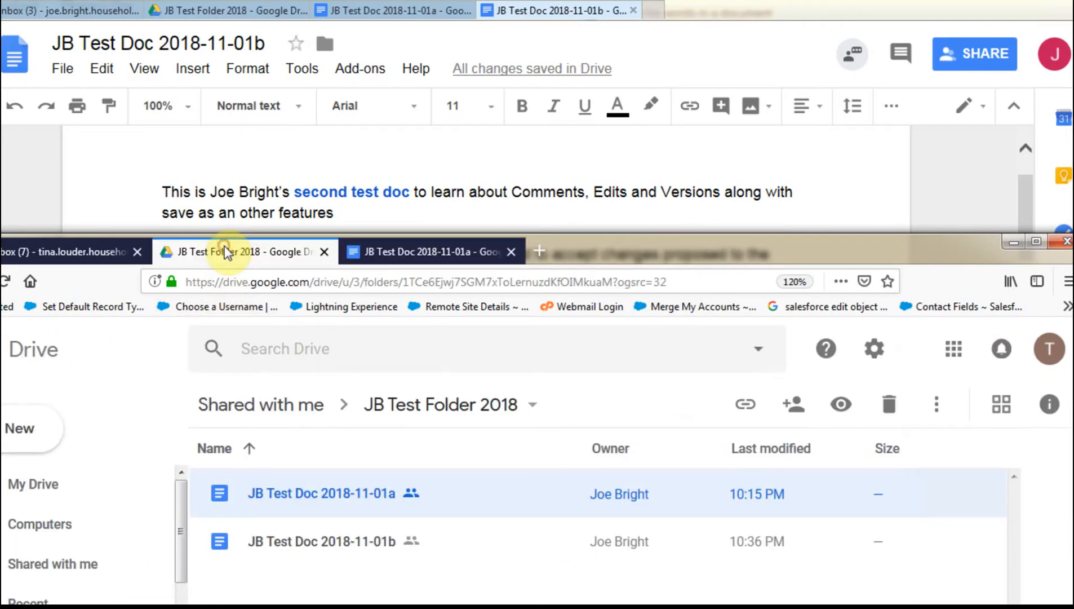
click(331, 541)
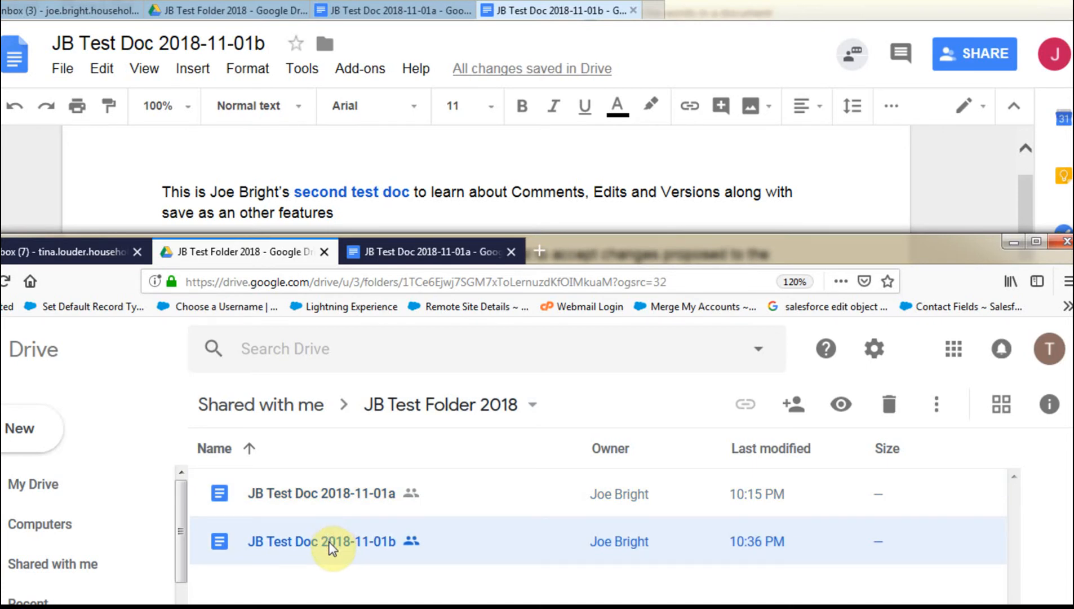
double_click(330, 542)
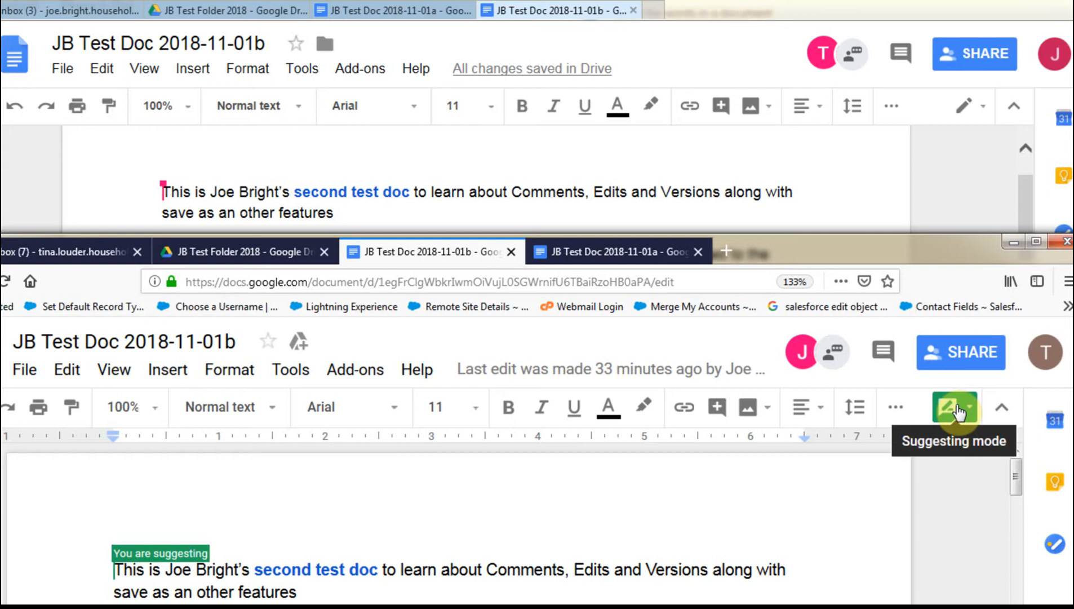
As the collaborator, check the editing modes and sharing dialog of JB Test Doc 2018-11-01b, and compare the sharing dialog of JB Test Doc 2018-11-01a.
click(972, 414)
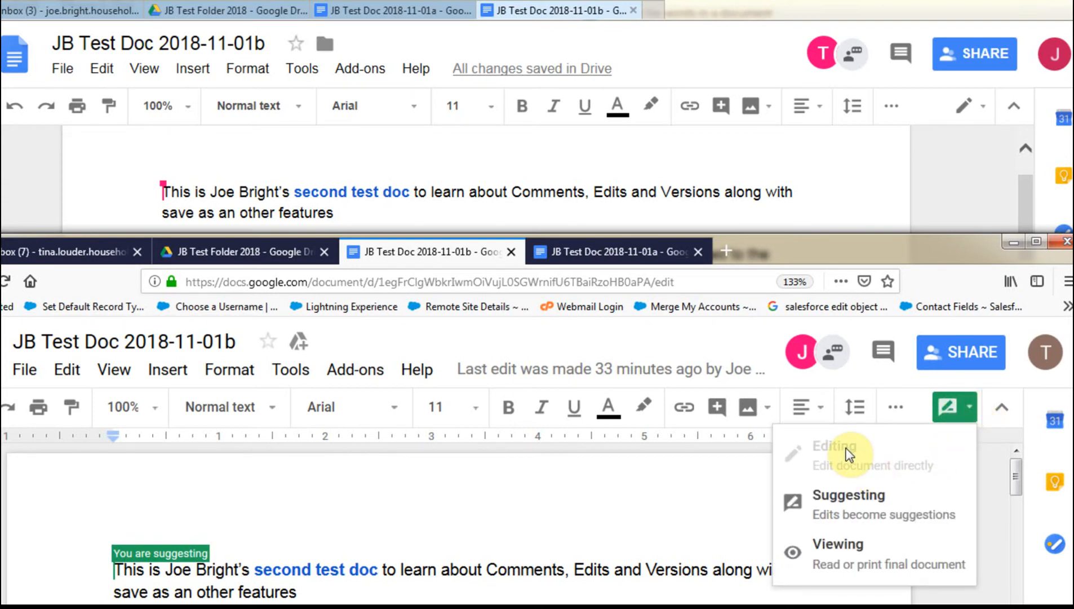
click(945, 349)
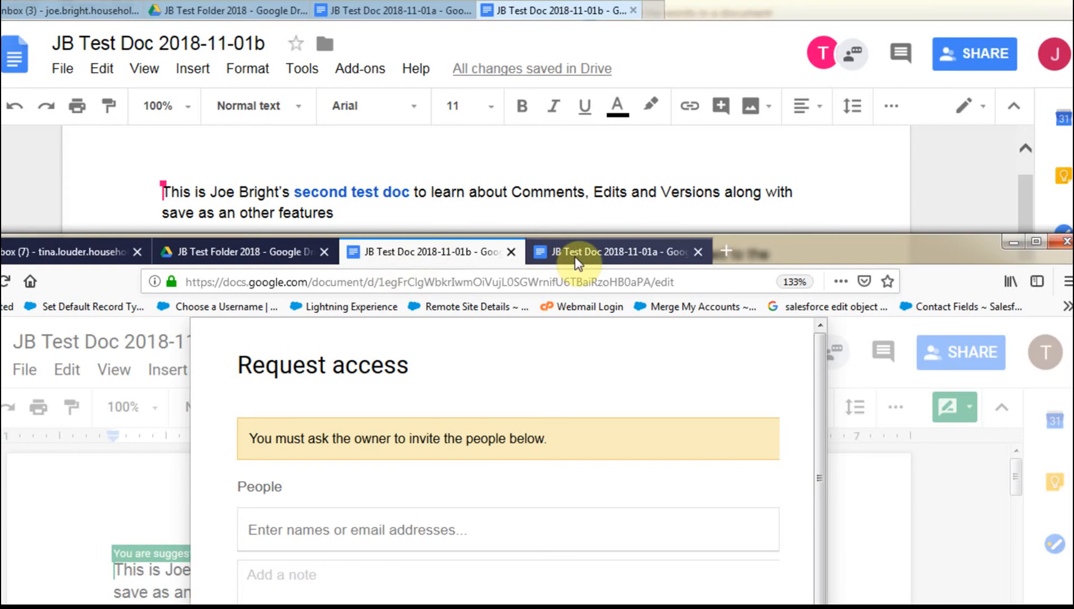
click(600, 250)
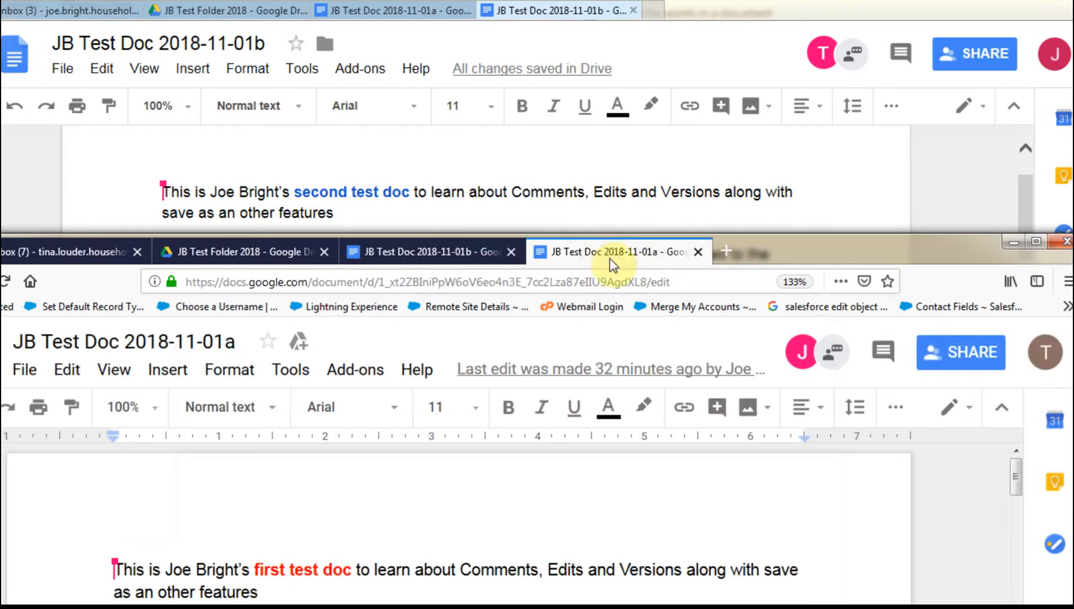
click(956, 355)
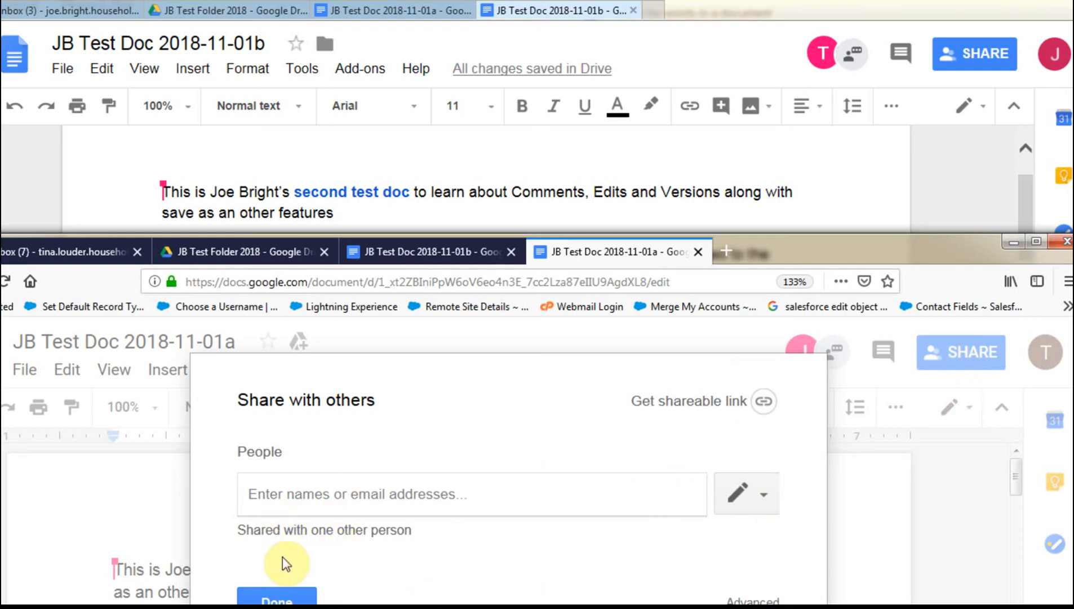
key(Escape)
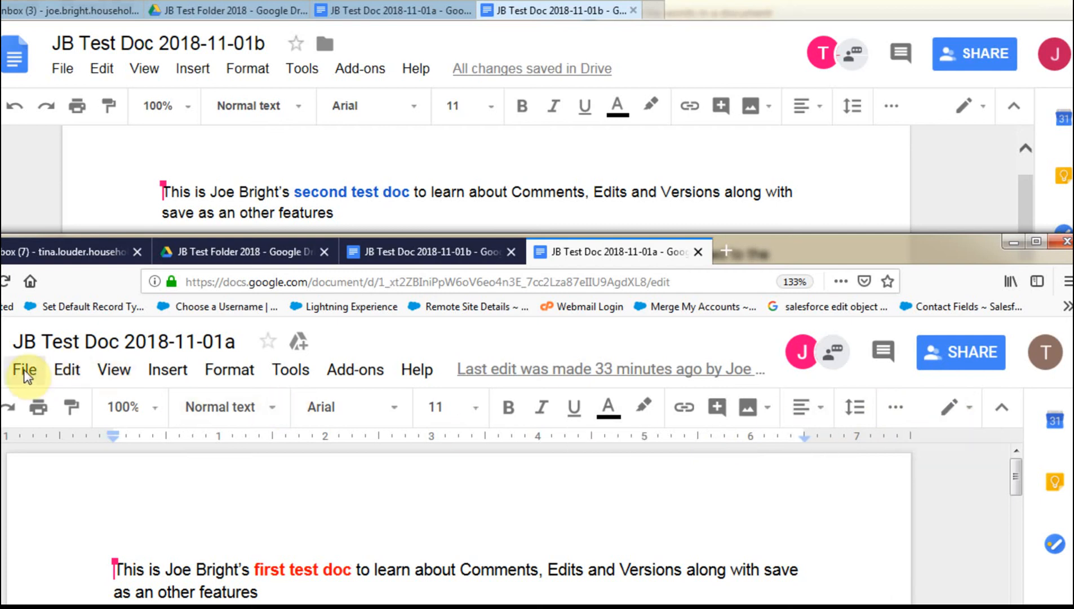
Show the version history options for the owner's JB Test Doc 2018-11-01b.
click(62, 69)
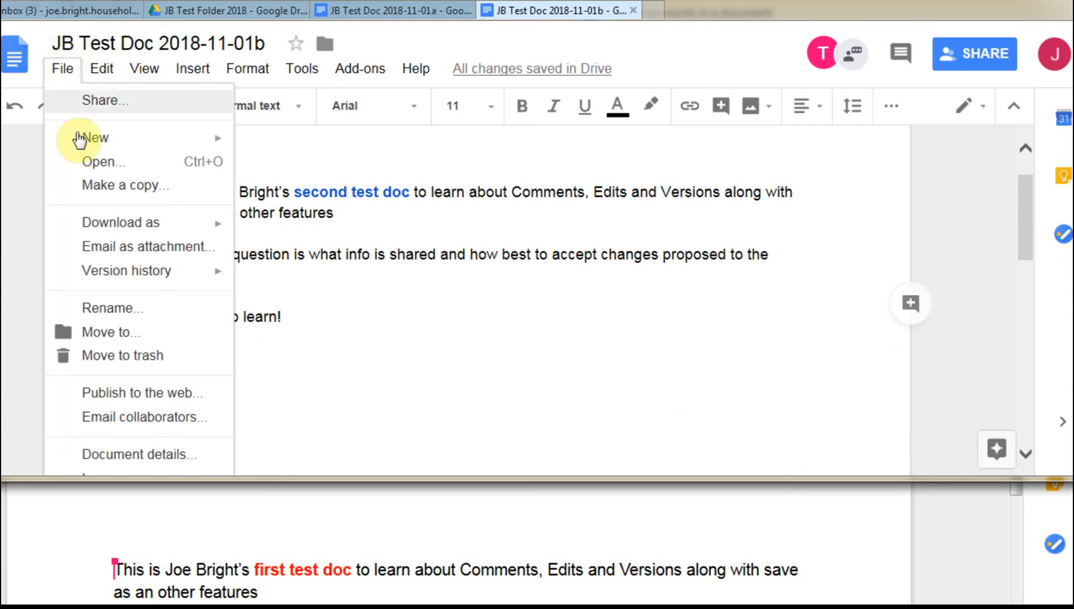
mouse_move(116, 275)
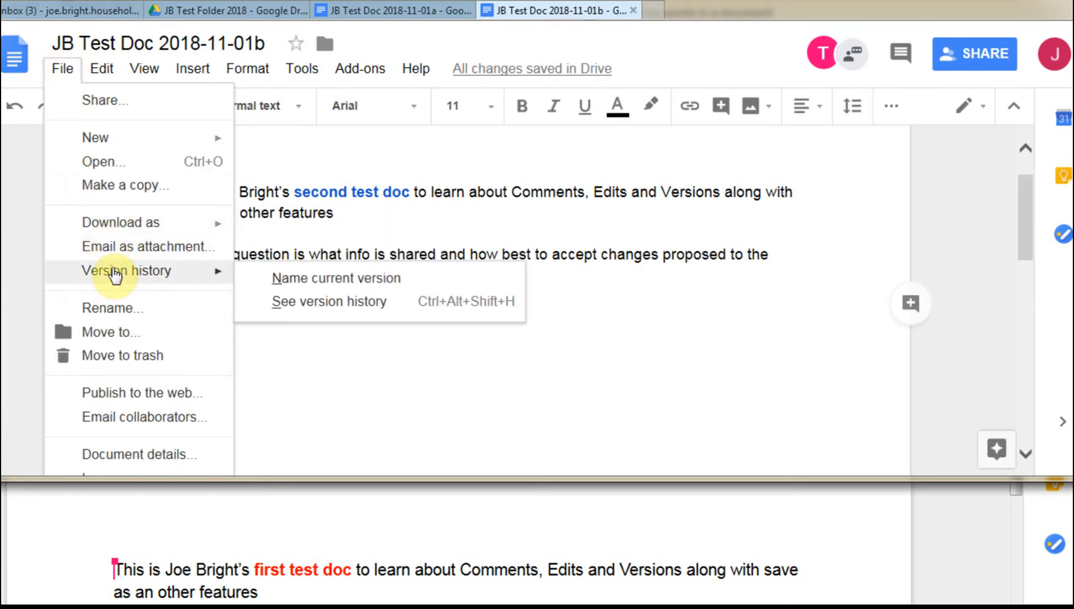